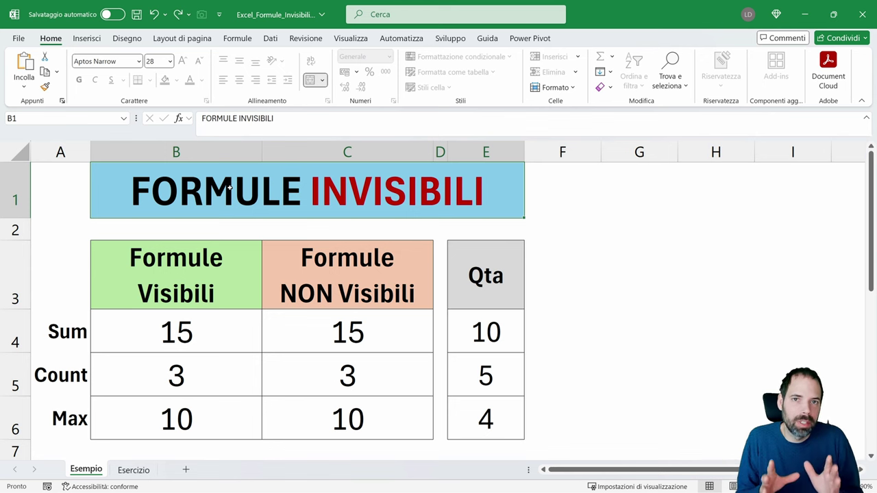
# Inspect the Sum, Count and Max formulas in B4:B6, opening B4 to show its references
pyautogui.click(189, 342)
pyautogui.click(183, 374)
pyautogui.click(183, 339)
pyautogui.click(187, 377)
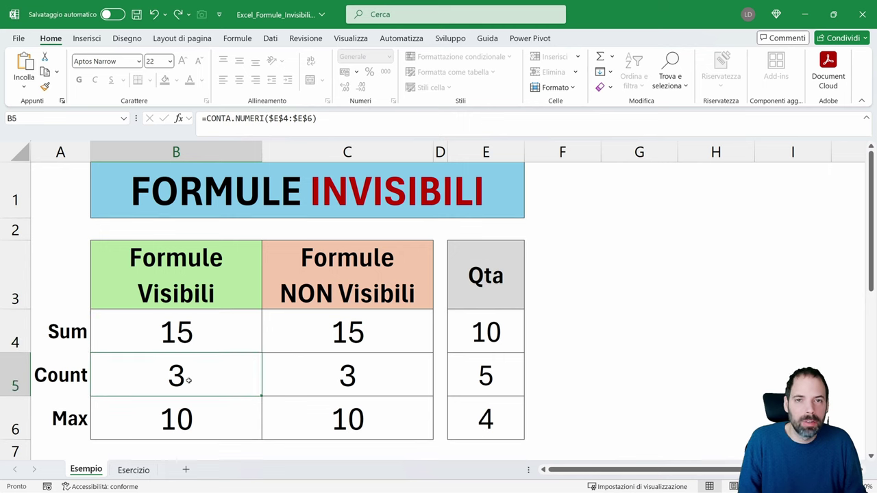
pyautogui.click(189, 409)
pyautogui.click(177, 335)
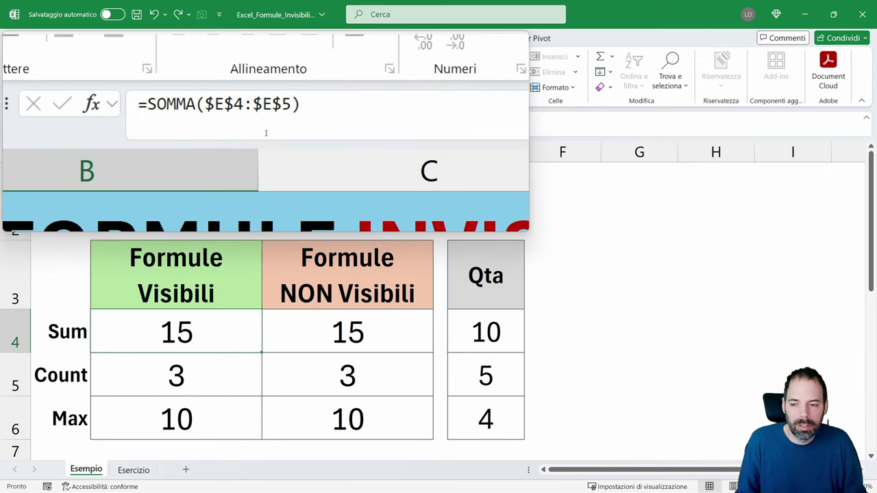
pyautogui.doubleClick(205, 348)
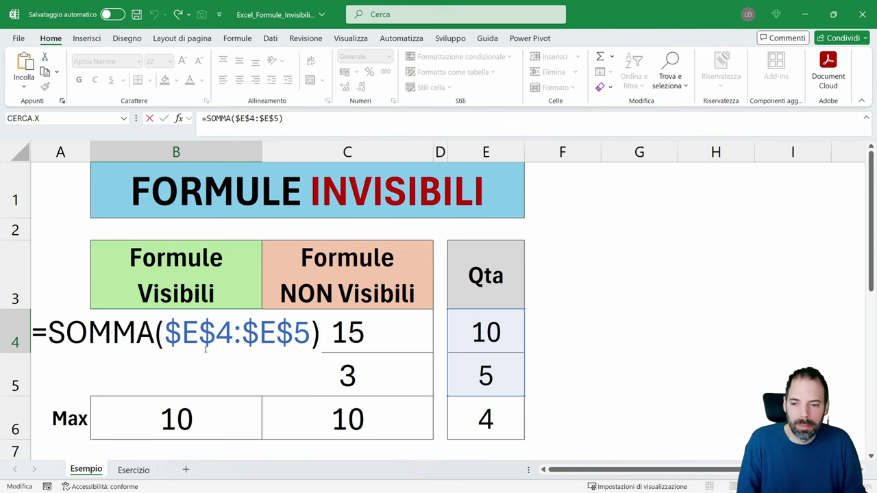
pyautogui.press('Escape')
# Open C4 in the non-visible column to reveal its formula, leaving it unchanged
pyautogui.click(365, 337)
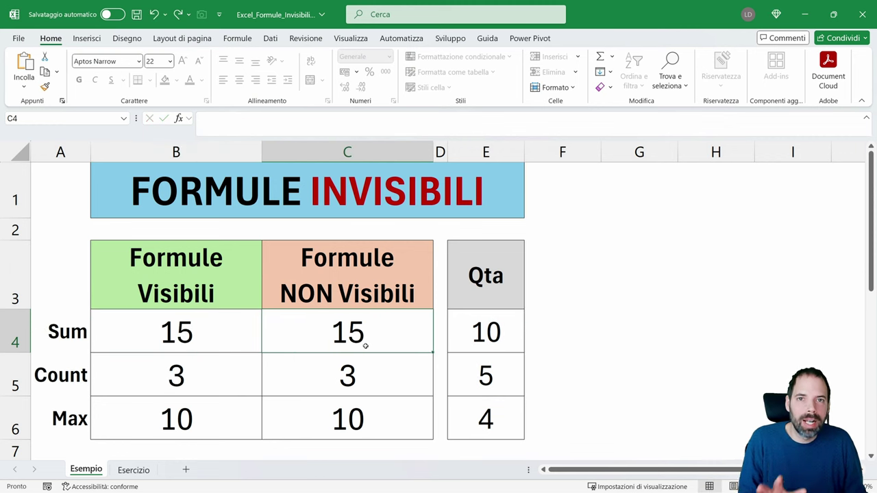
pyautogui.doubleClick(365, 345)
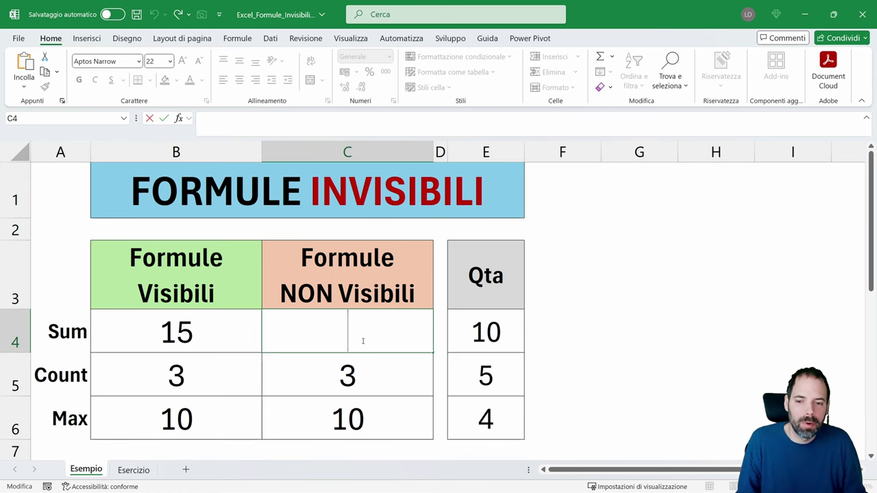
pyautogui.press('Escape')
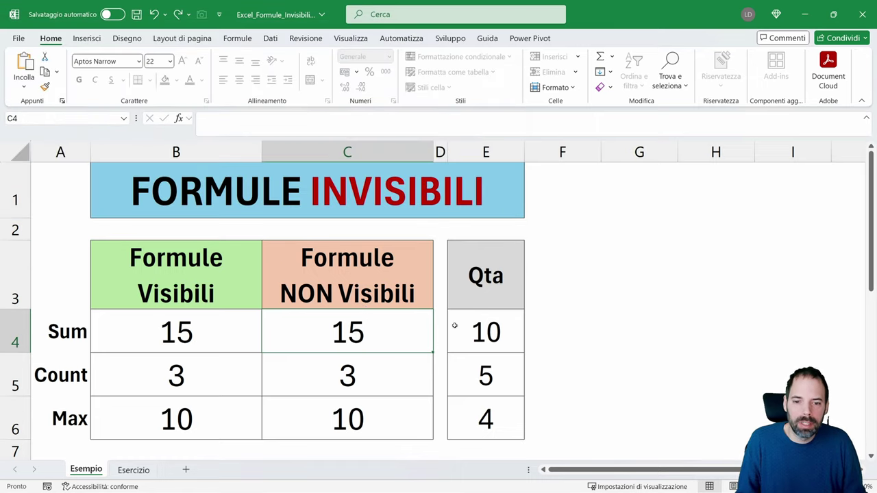
# Enter quantities 15 in E4 and 4 in E5, and clear E6
pyautogui.click(488, 331)
pyautogui.write('15')
pyautogui.press('Return')
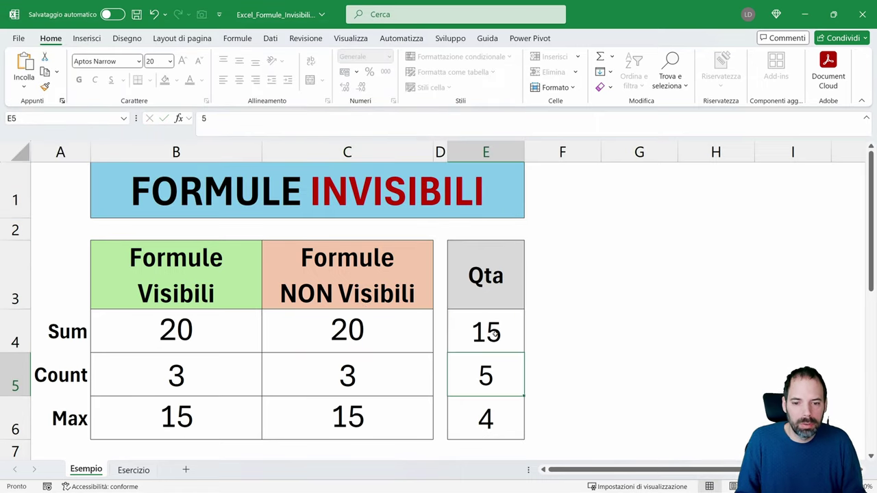
pyautogui.write('4')
pyautogui.press('Return')
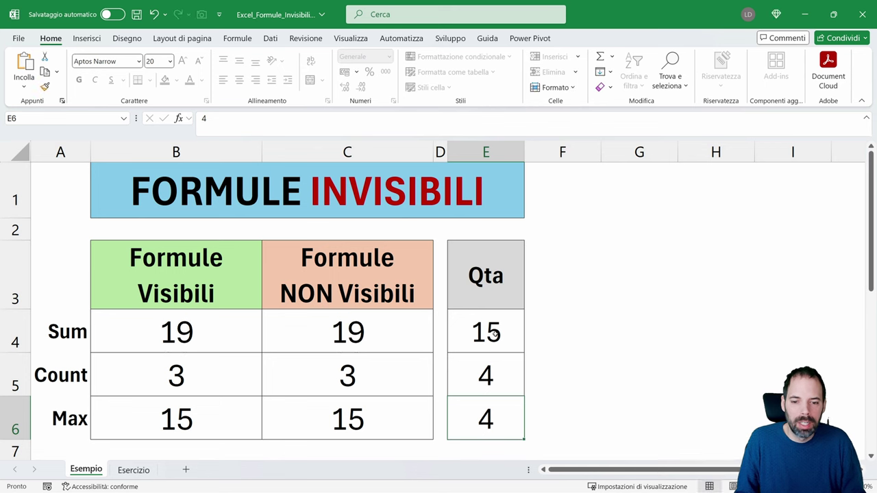
pyautogui.press('Delete')
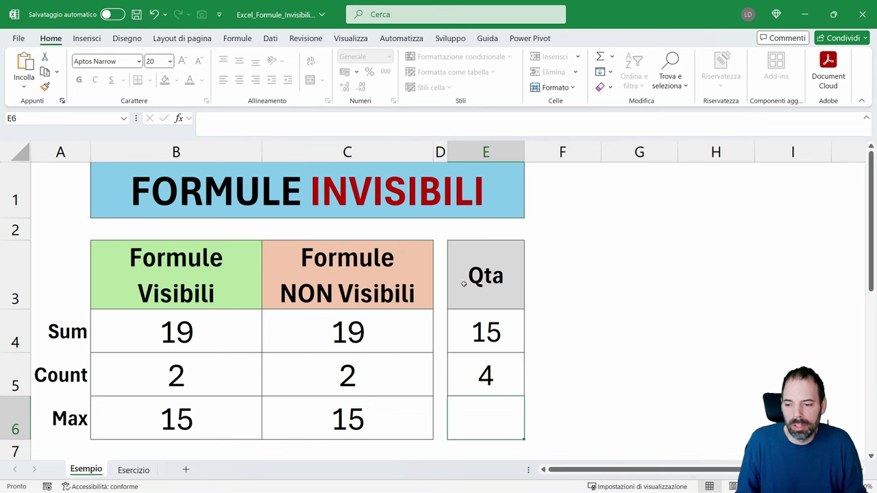
# On the Esercizio sheet, check Nascosta in Formato celle > Protezione for C4:C6
pyautogui.click(134, 470)
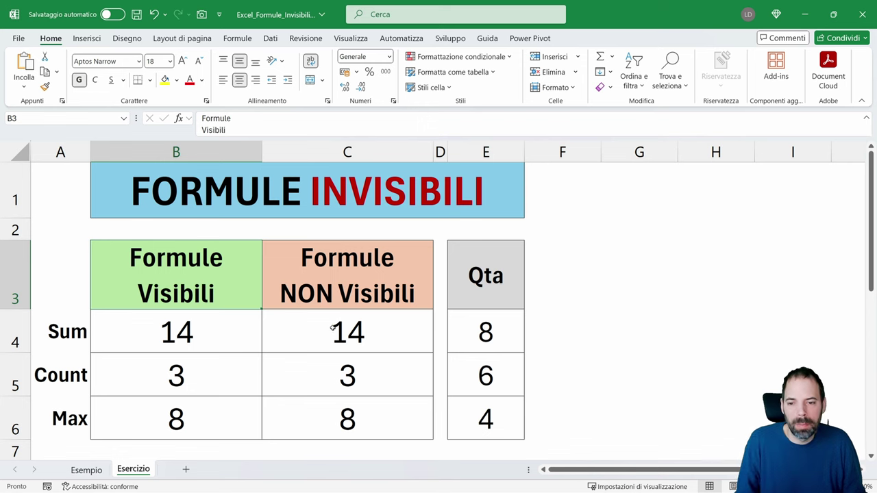
pyautogui.moveTo(333, 328); pyautogui.dragTo(332, 424)
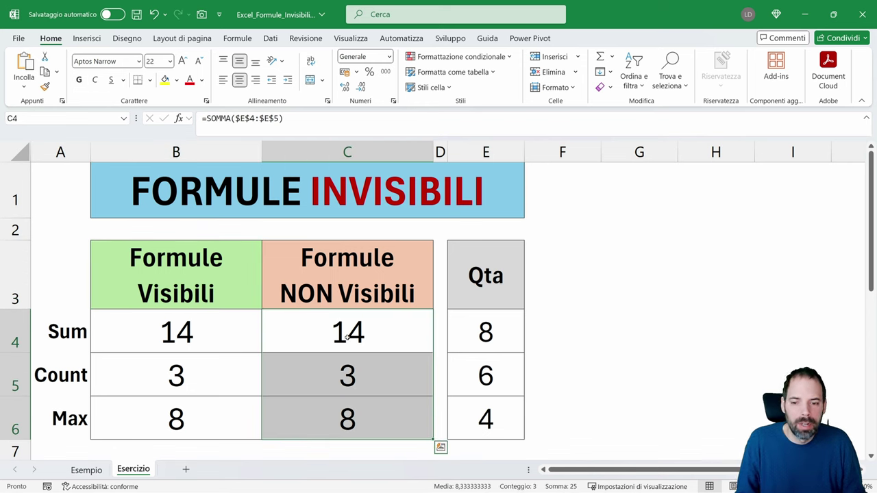
pyautogui.rightClick(314, 333)
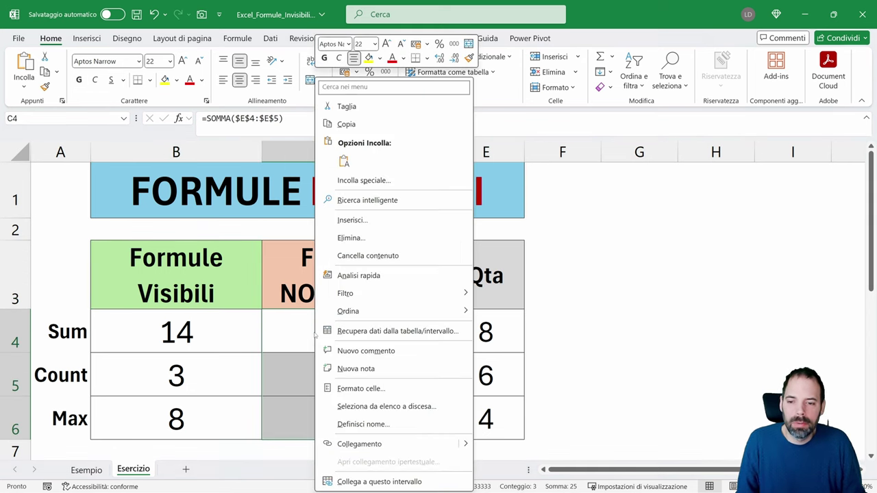
pyautogui.click(348, 389)
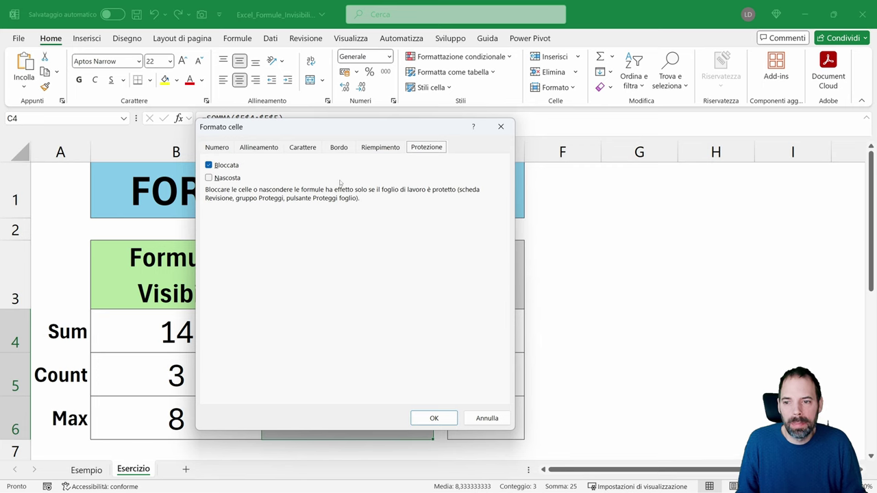
pyautogui.click(228, 178)
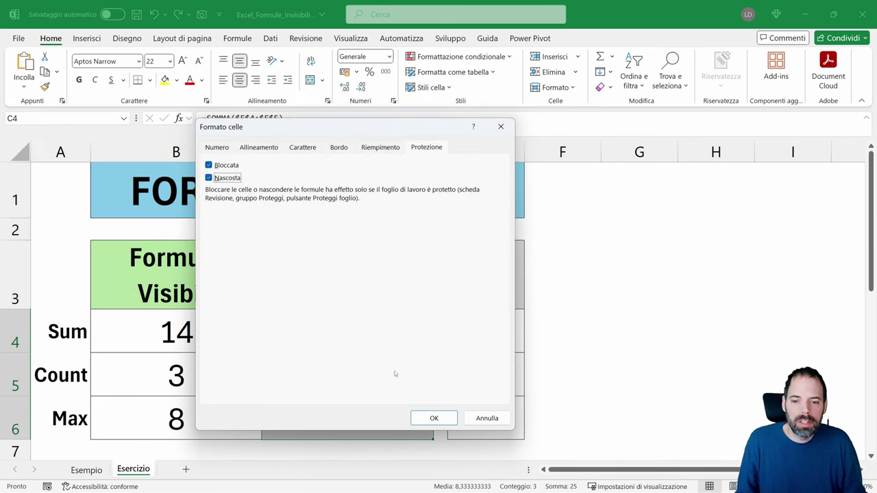
pyautogui.click(430, 419)
# Check the formulas in cells C4 and C5
pyautogui.click(346, 332)
pyautogui.click(348, 363)
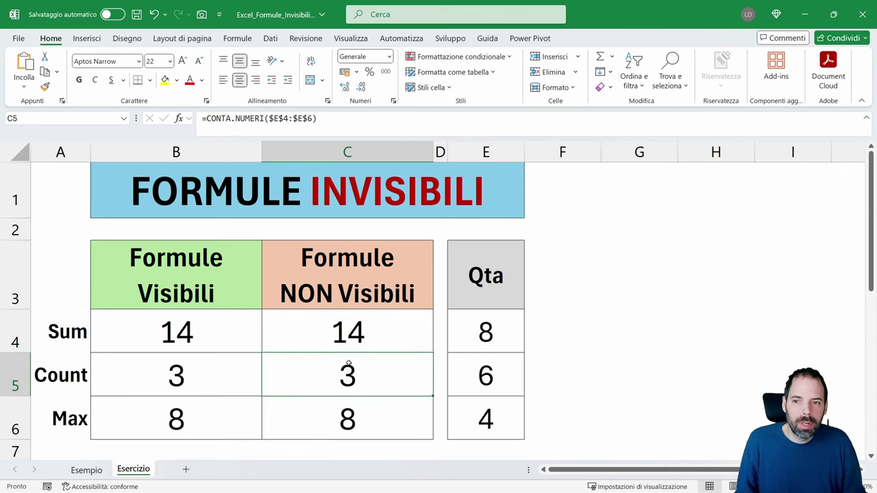
pyautogui.click(341, 336)
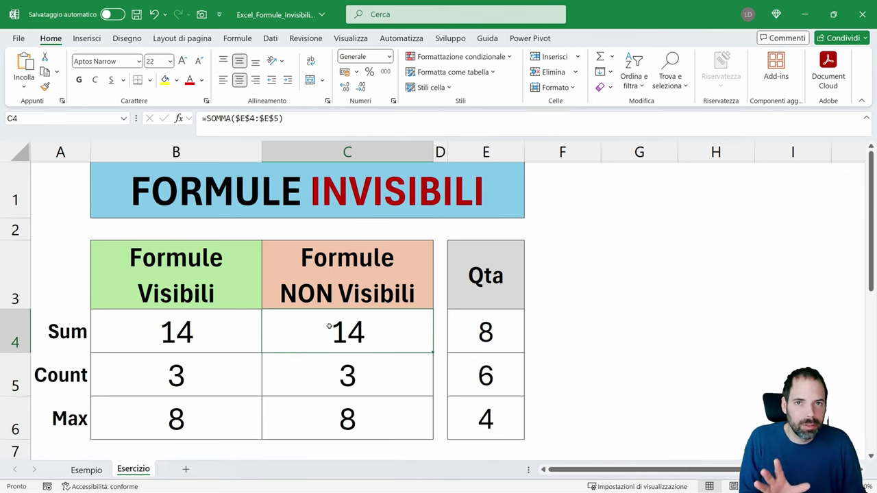
# Protect the Esercizio sheet with a password, retyping it to confirm
pyautogui.rightClick(142, 465)
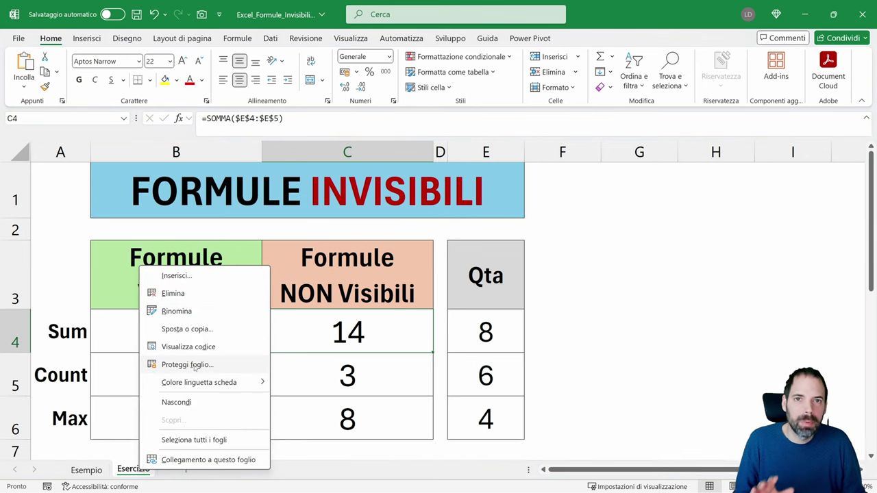
pyautogui.click(195, 366)
pyautogui.moveTo(195, 251); pyautogui.dragTo(359, 153)
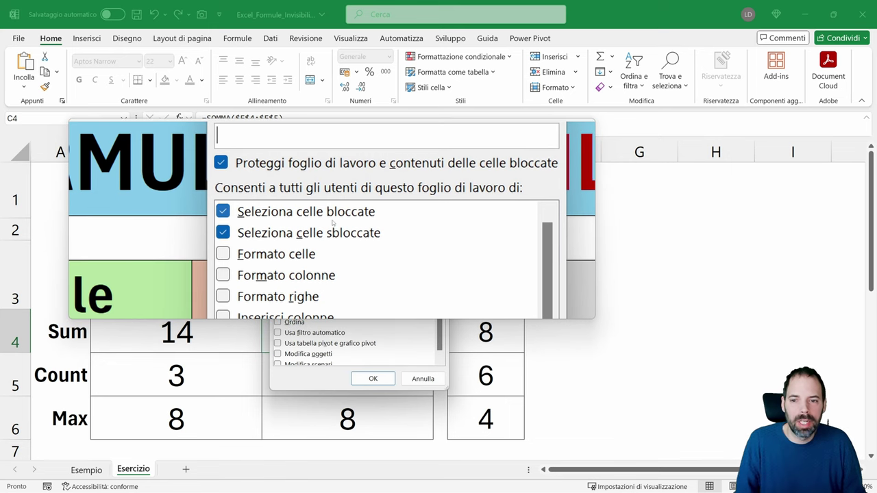
pyautogui.write('1')
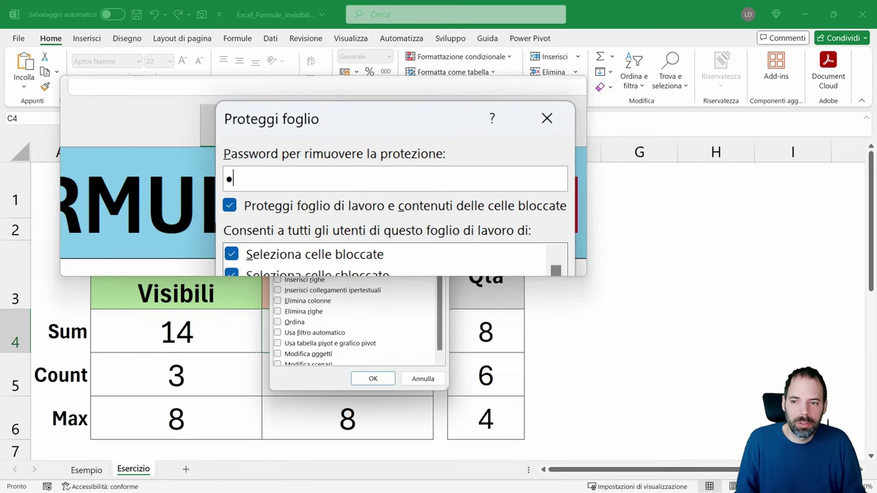
pyautogui.write('23')
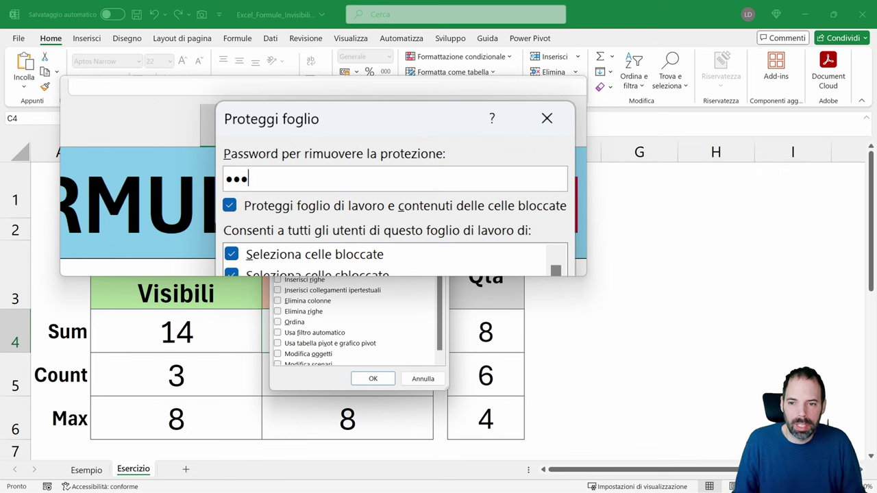
pyautogui.click(373, 378)
pyautogui.moveTo(186, 328); pyautogui.dragTo(366, 205)
pyautogui.write('123')
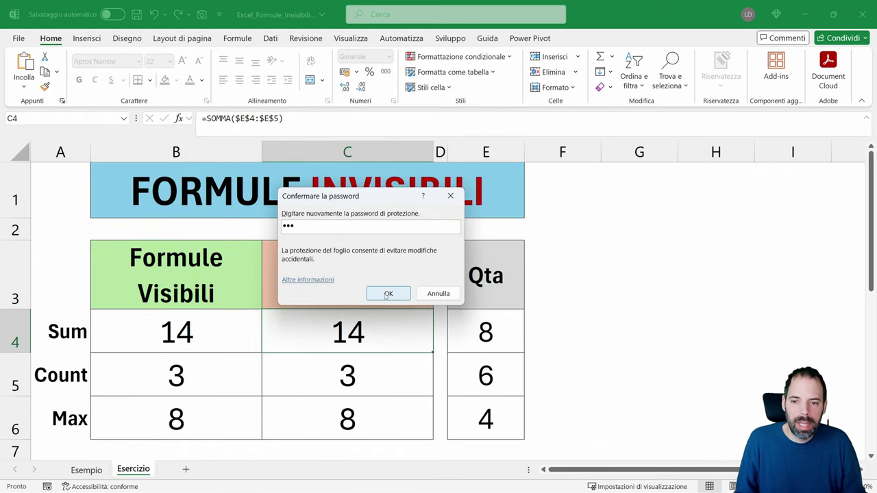
pyautogui.click(388, 294)
pyautogui.click(355, 356)
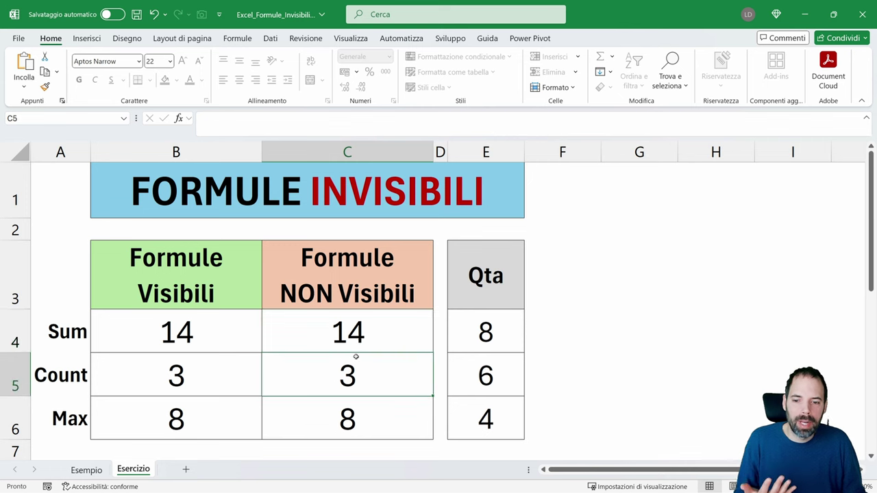
pyautogui.click(351, 334)
pyautogui.click(354, 356)
pyautogui.click(351, 332)
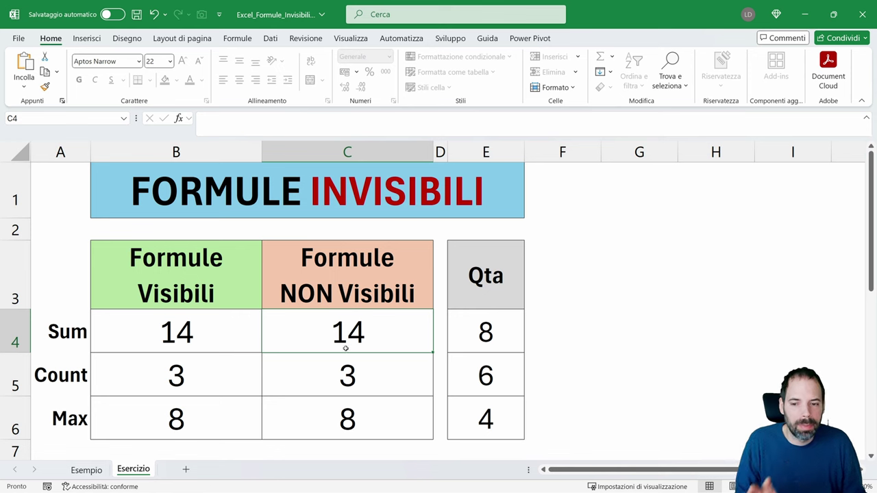
pyautogui.click(346, 356)
pyautogui.click(343, 333)
pyautogui.doubleClick(342, 331)
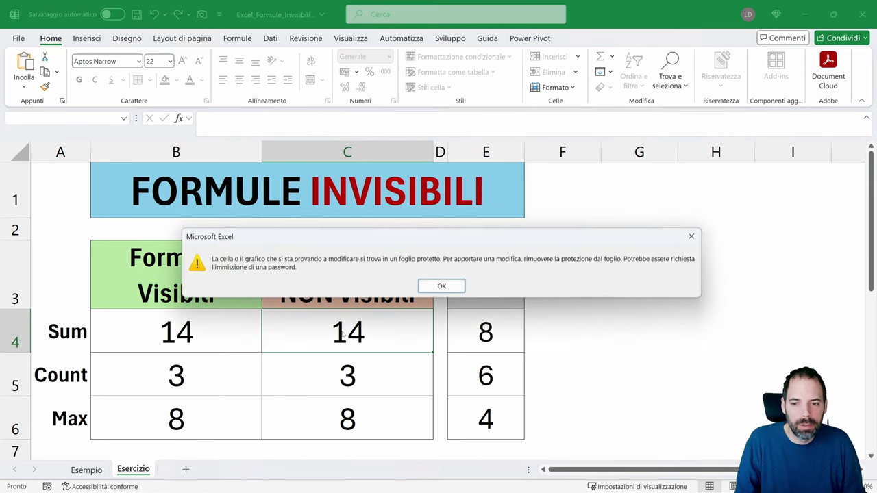
pyautogui.moveTo(370, 250); pyautogui.dragTo(326, 184)
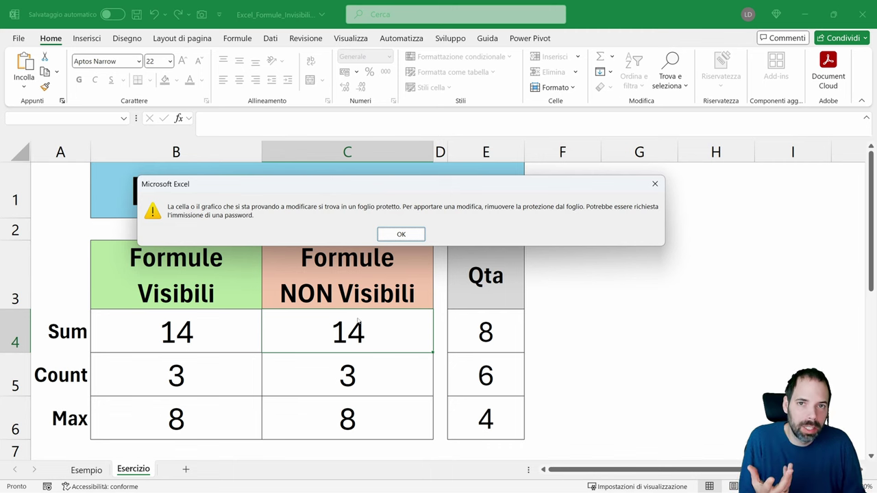
pyautogui.click(399, 234)
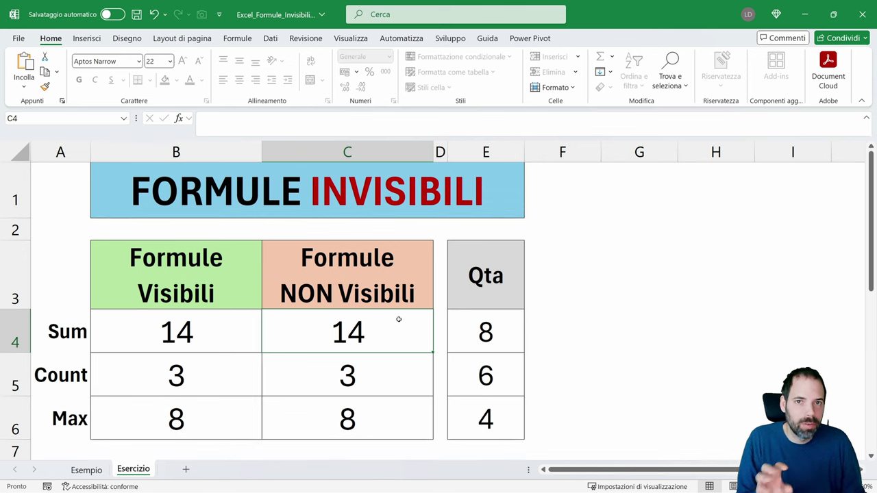
# Remove the Esercizio sheet protection by entering its password
pyautogui.rightClick(142, 473)
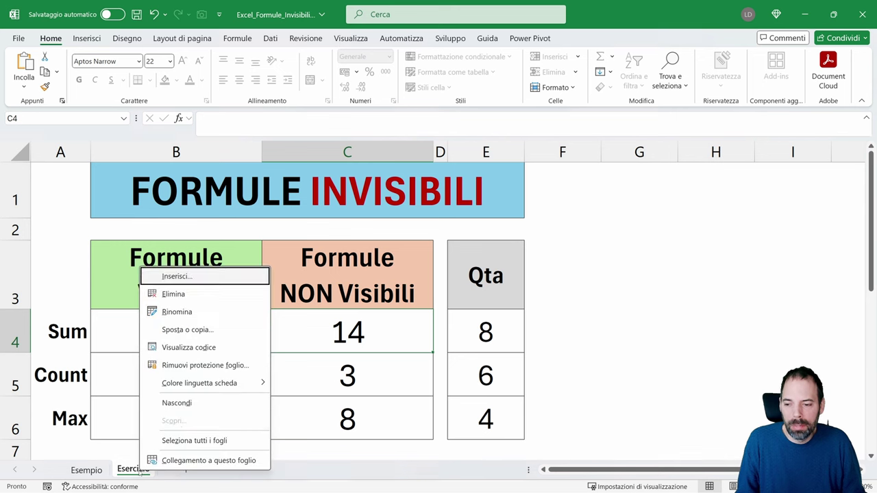
pyautogui.click(205, 363)
pyautogui.write('123')
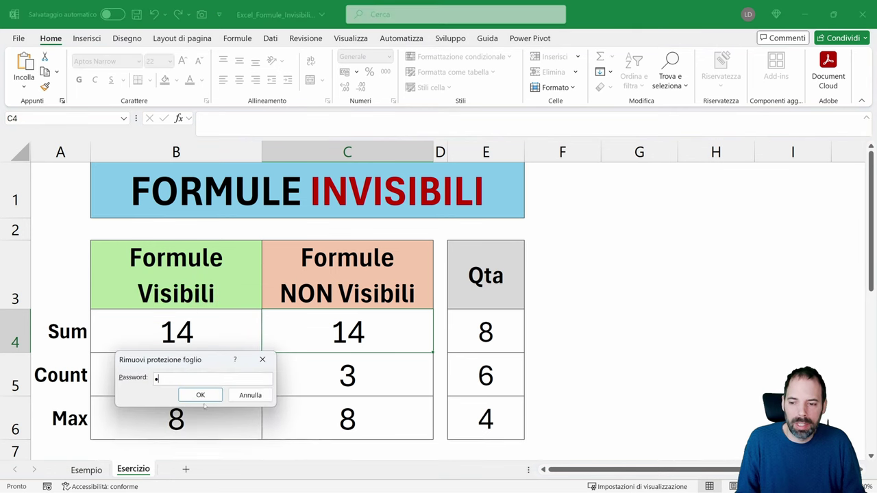
pyautogui.click(203, 397)
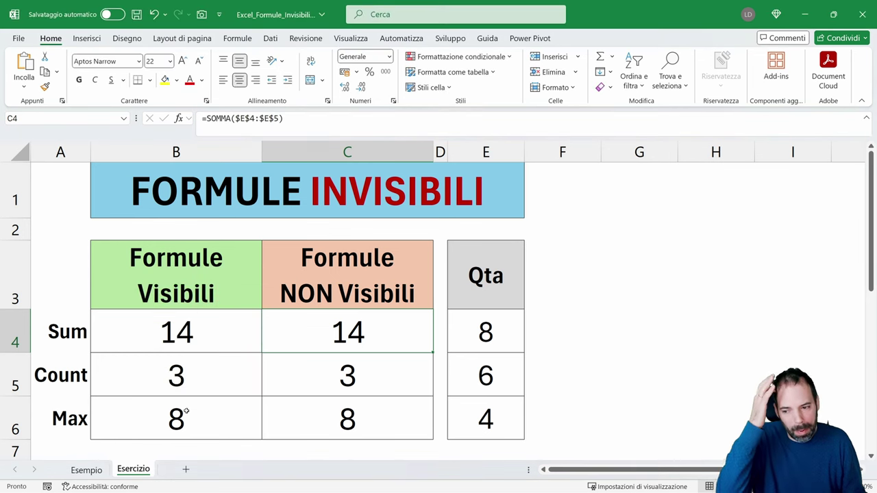
# Uncheck Bloccata for C4:C6 in Formato celle, keeping Nascosta checked
pyautogui.moveTo(325, 335); pyautogui.dragTo(326, 423)
pyautogui.rightClick(326, 423)
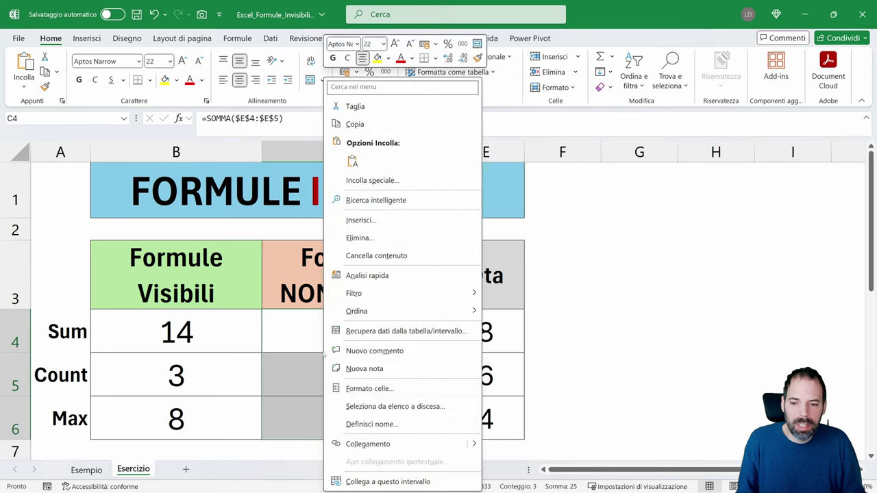
pyautogui.click(357, 394)
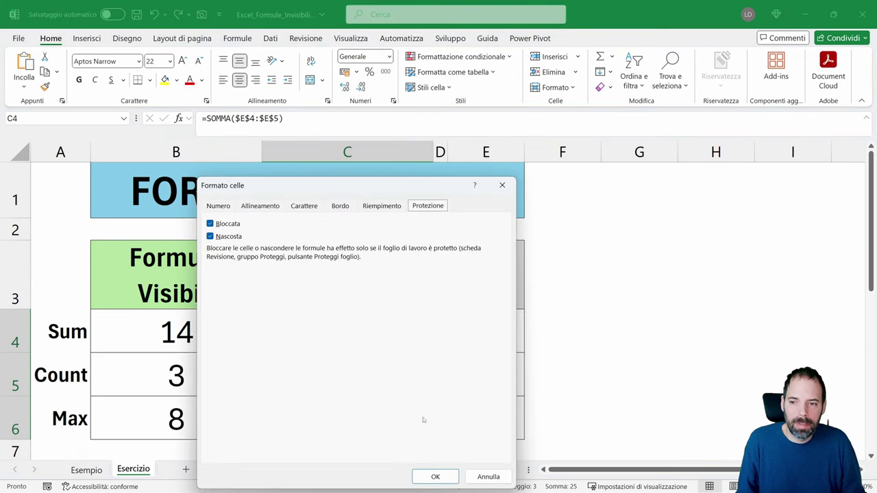
pyautogui.click(227, 226)
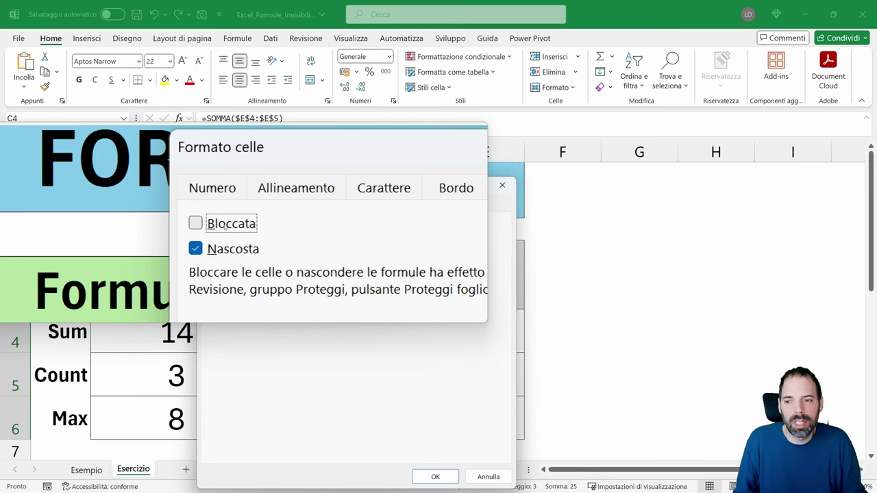
pyautogui.click(435, 476)
# Re-protect the Esercizio sheet with Proteggi foglio
pyautogui.rightClick(137, 469)
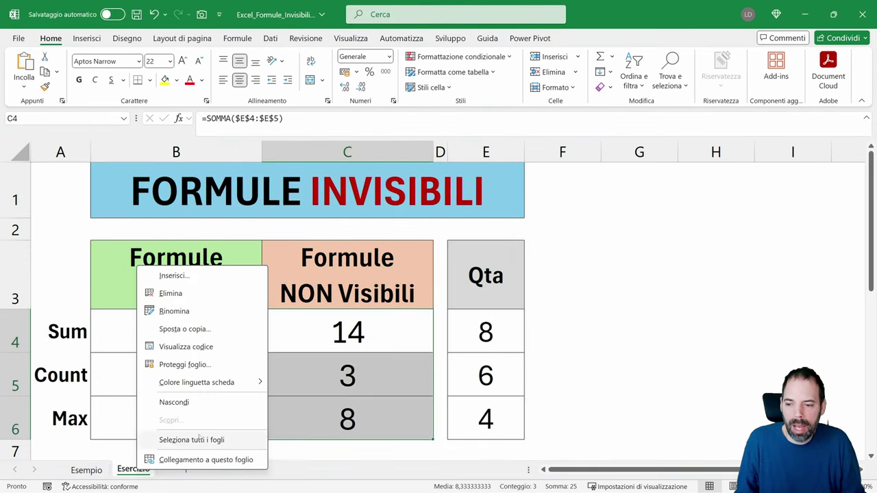
pyautogui.click(183, 367)
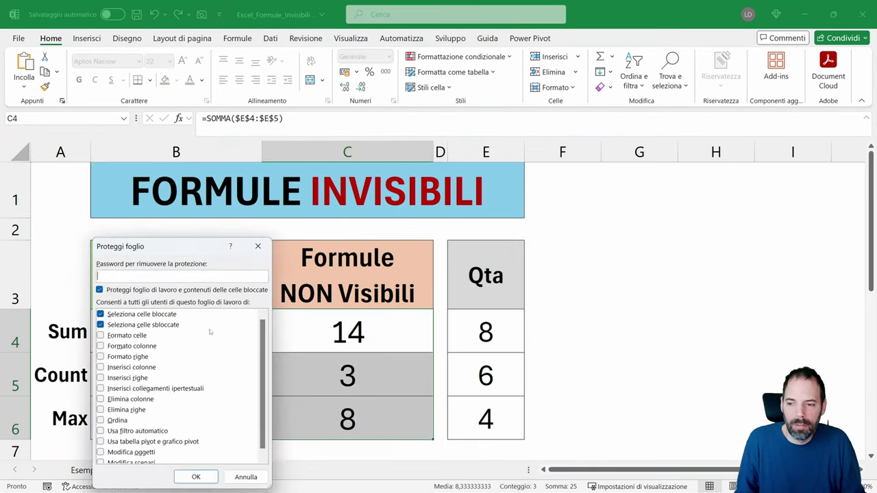
pyautogui.click(197, 478)
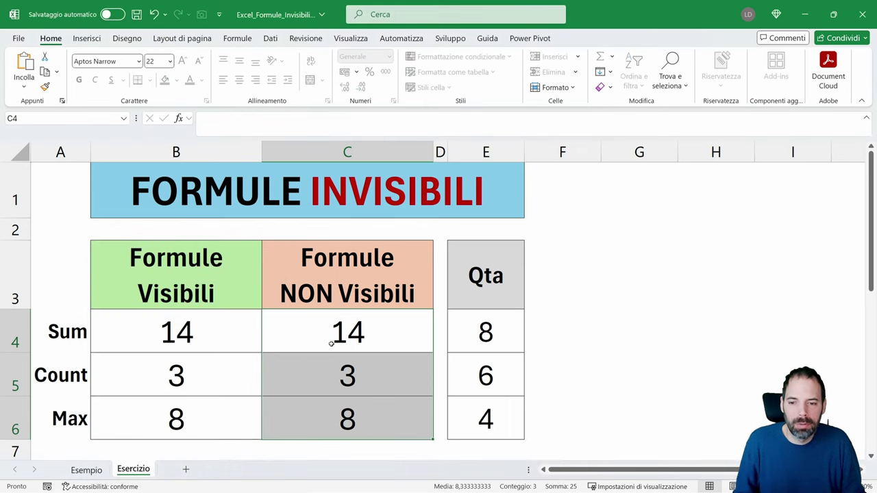
# Select C4 and C5 to confirm their formulas no longer show
pyautogui.click(332, 329)
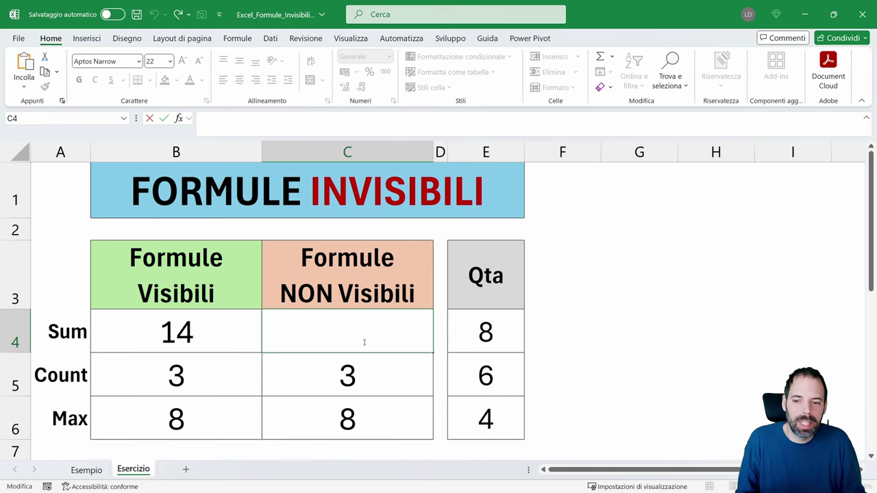
pyautogui.click(350, 377)
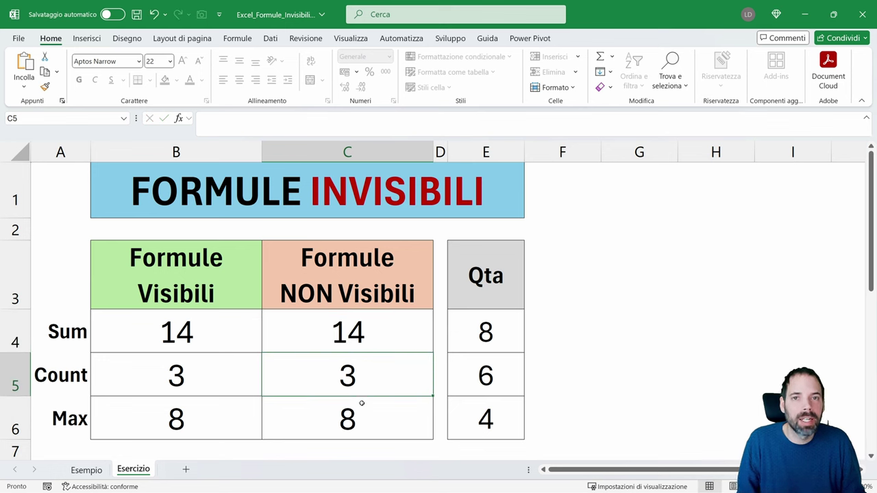
pyautogui.click(352, 351)
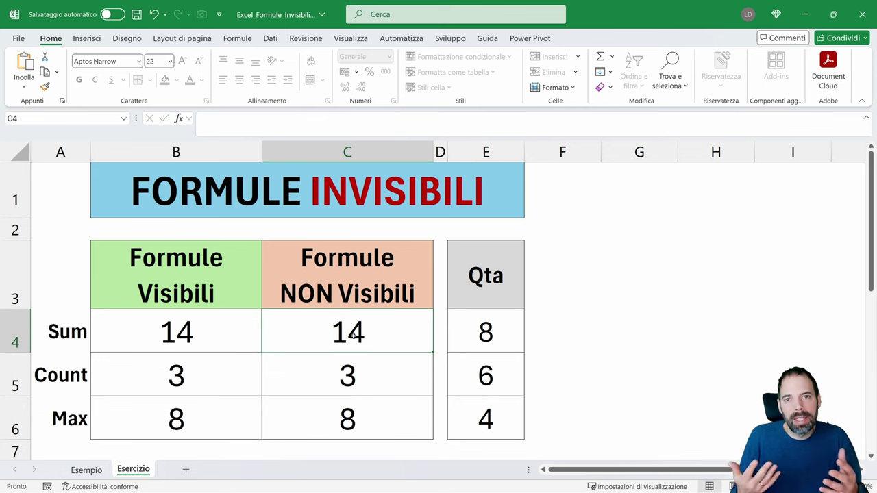